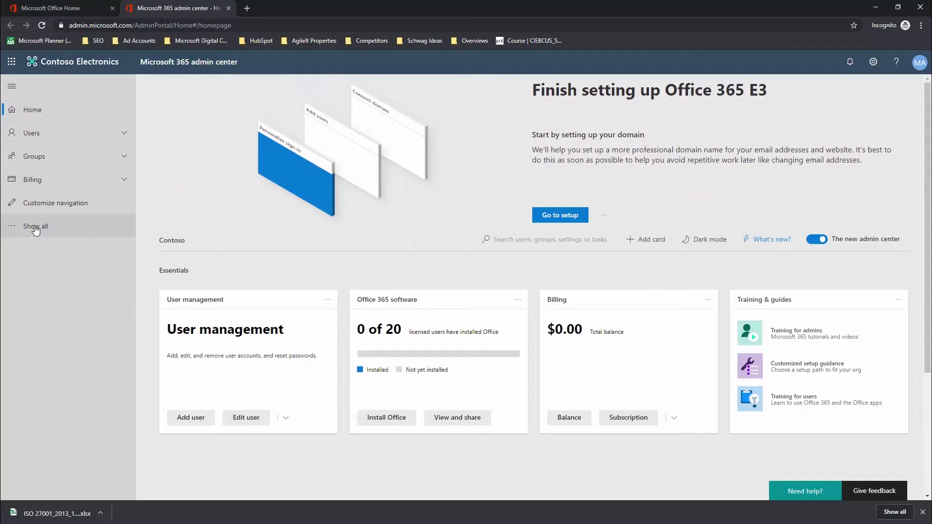
Show all admin navigation sections and scroll through the compliance home page cards
click(35, 230)
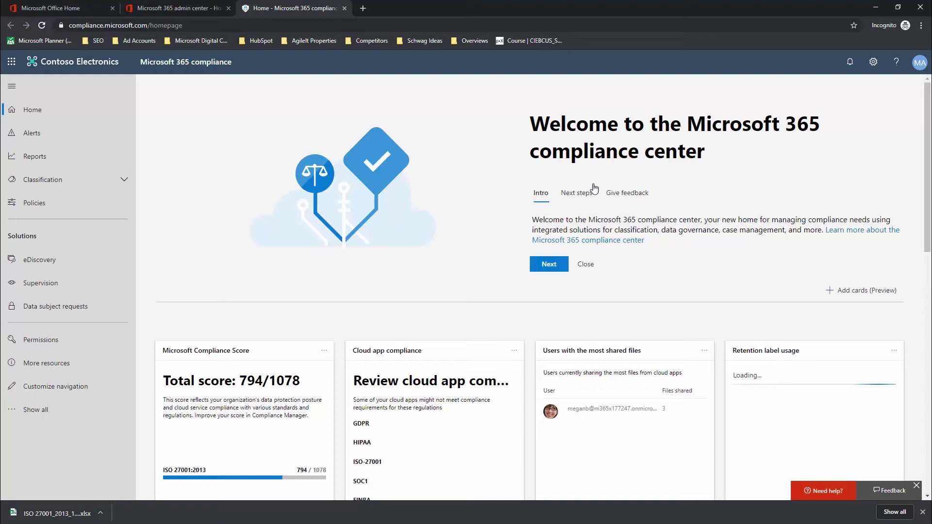
scroll(254, 219, down, 2)
scroll(251, 216, down, 1)
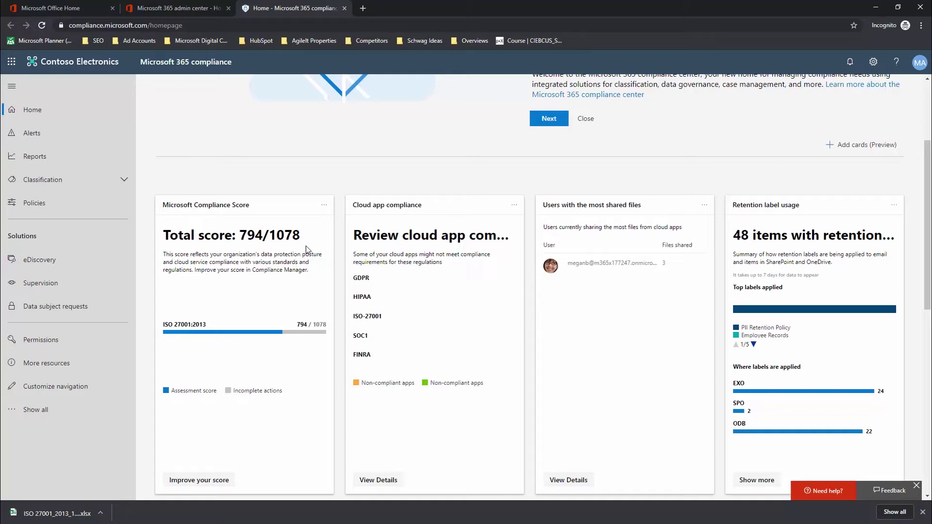
Highlight the 794 of 1078 Compliance Score and review the surrounding cards
mouse_move(308, 330)
drag(275, 236, 306, 241)
drag(241, 235, 261, 235)
scroll(340, 191, down, 3)
scroll(481, 190, up, 2)
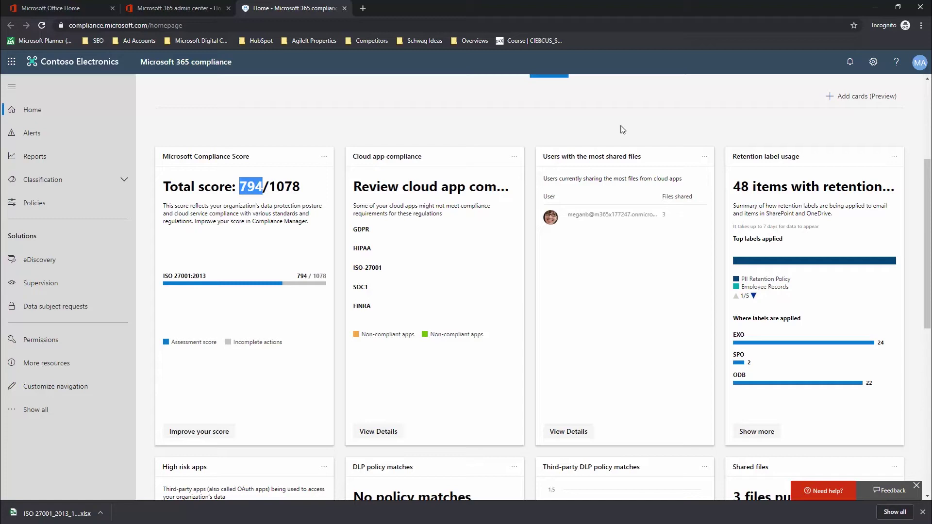
scroll(709, 292, down, 7)
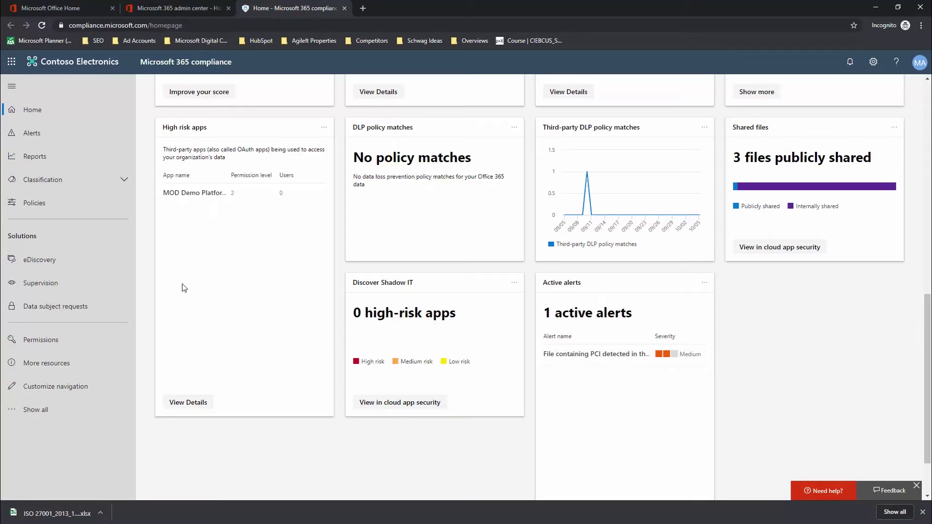
scroll(294, 302, up, 8)
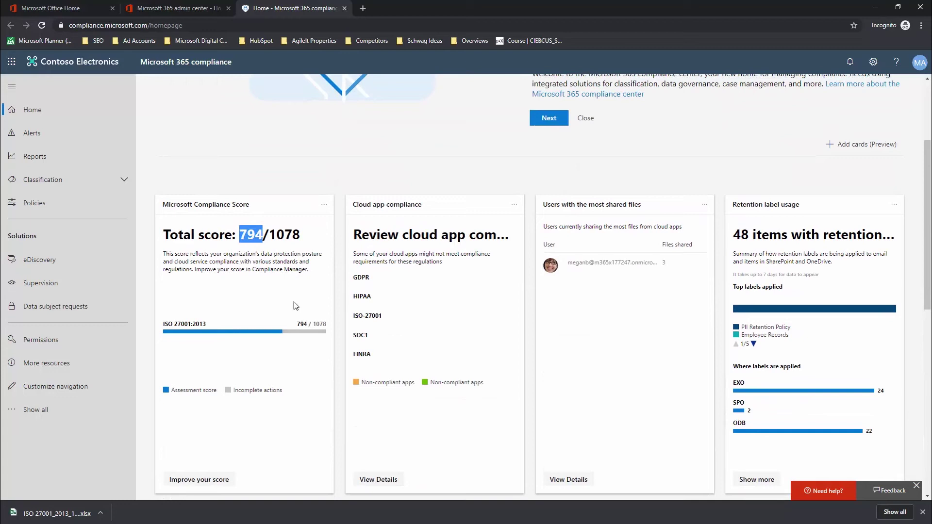
scroll(293, 302, down, 5)
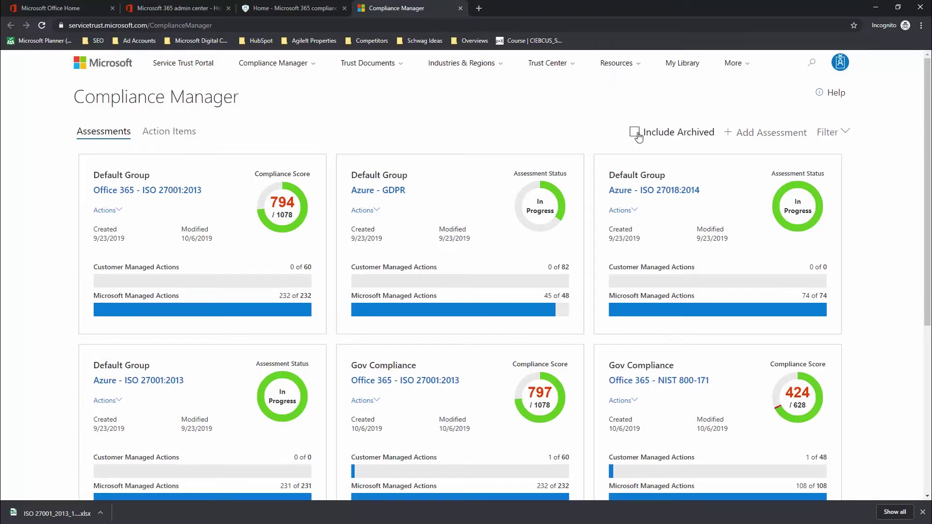
Start a standard assessment in a new group 'Gov Compliance 2', without copying data from another group
click(751, 134)
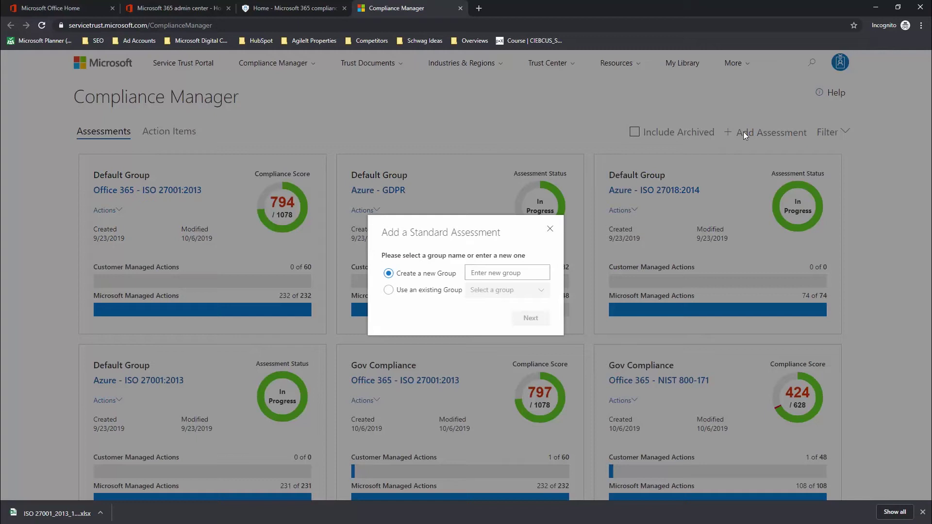
click(500, 274)
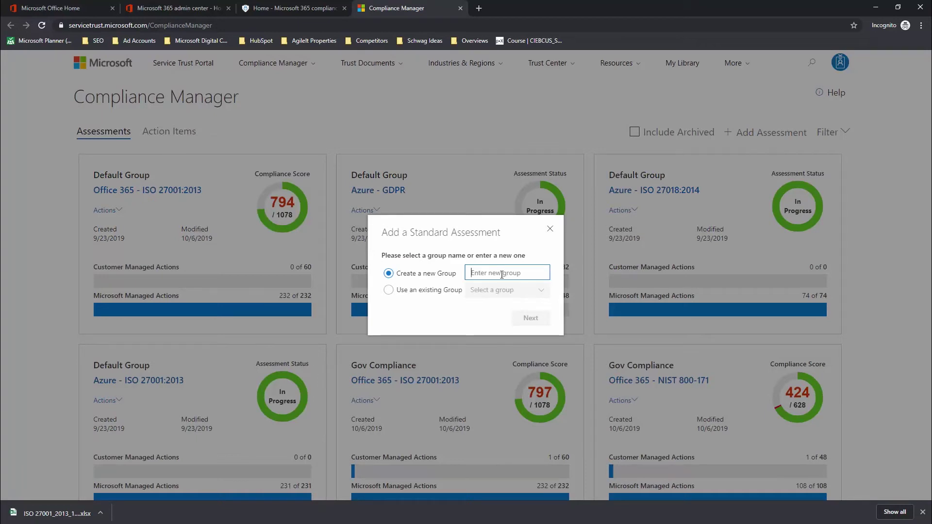
text(Gov Comp)
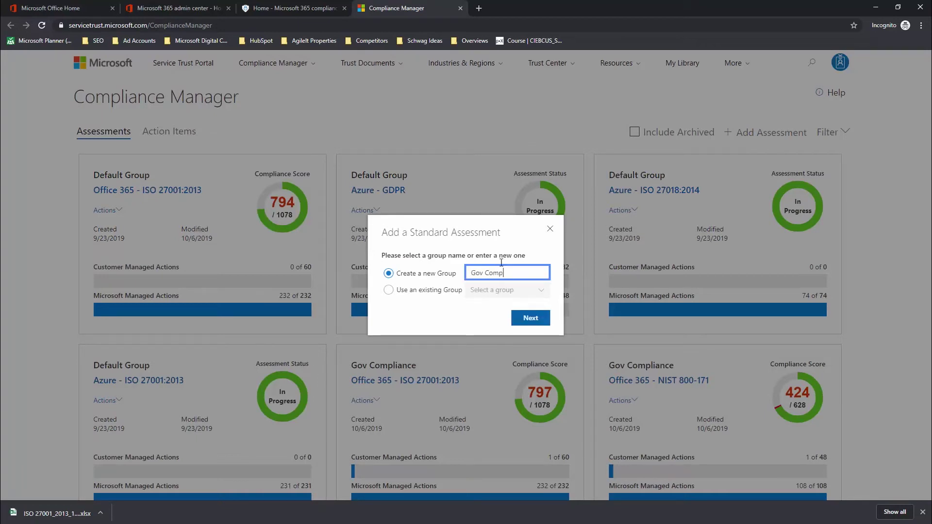
text(liance 2)
click(534, 318)
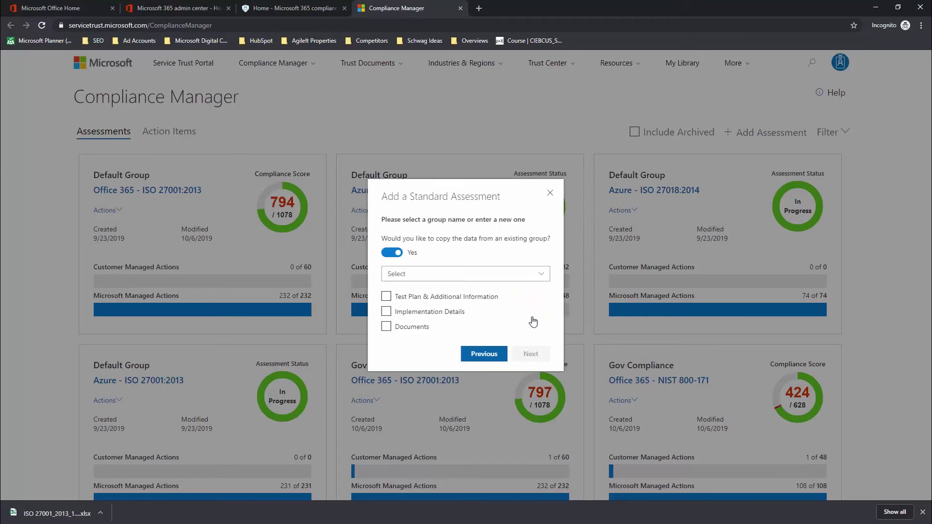
click(393, 253)
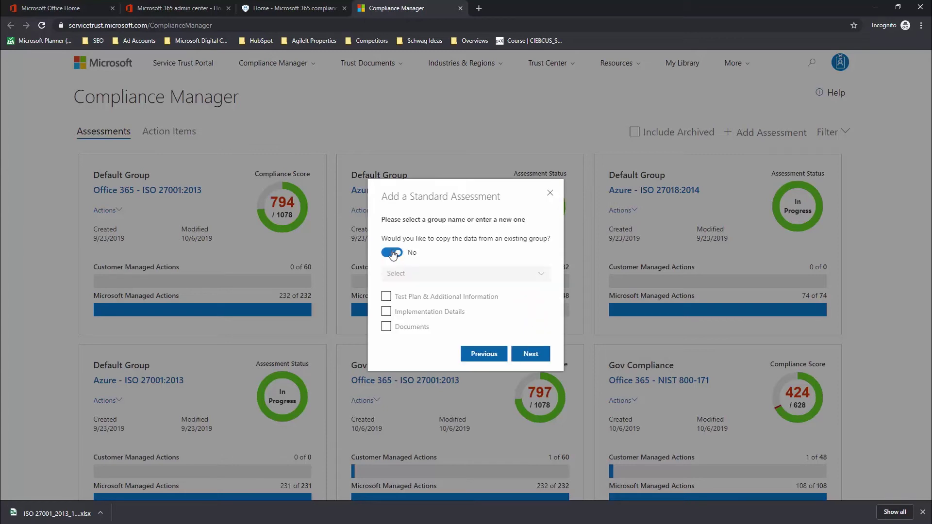
click(531, 355)
Choose Office 365 with FedRAMP Moderate and add the assessment to the dashboard
click(489, 276)
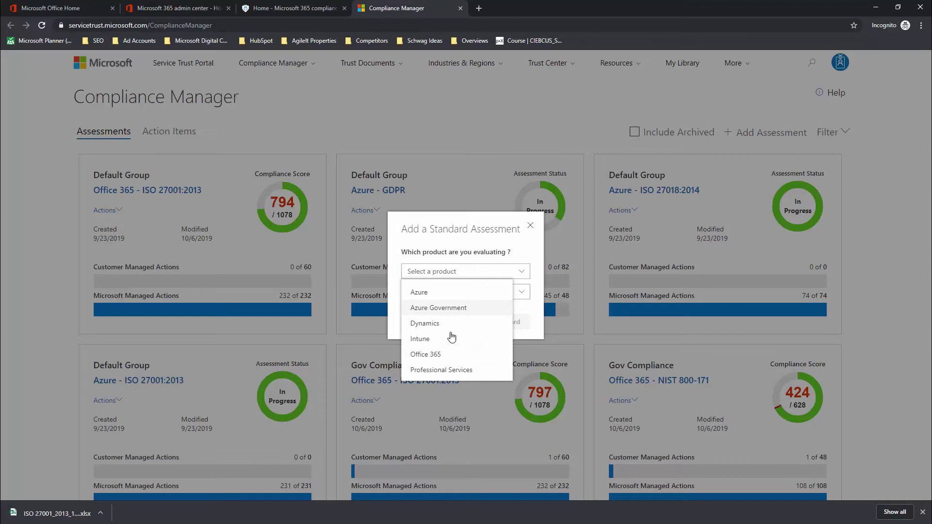
click(451, 354)
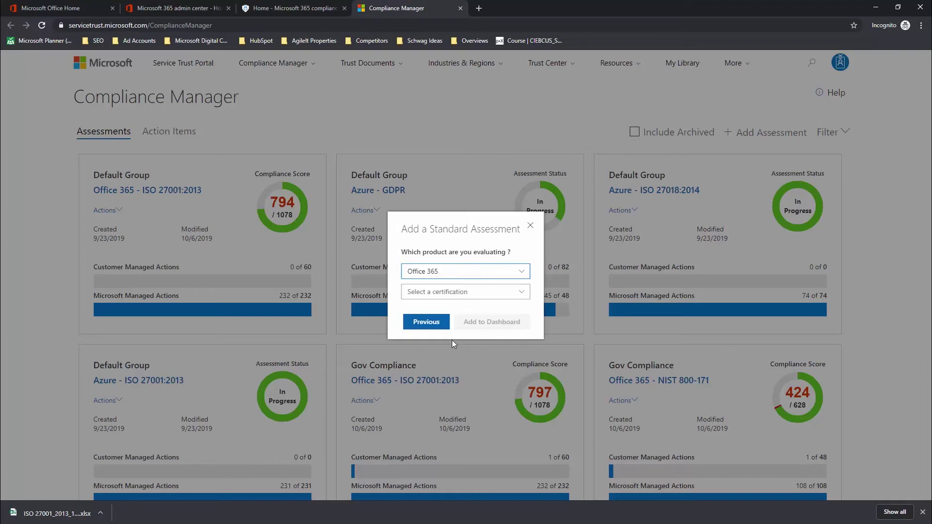
click(461, 293)
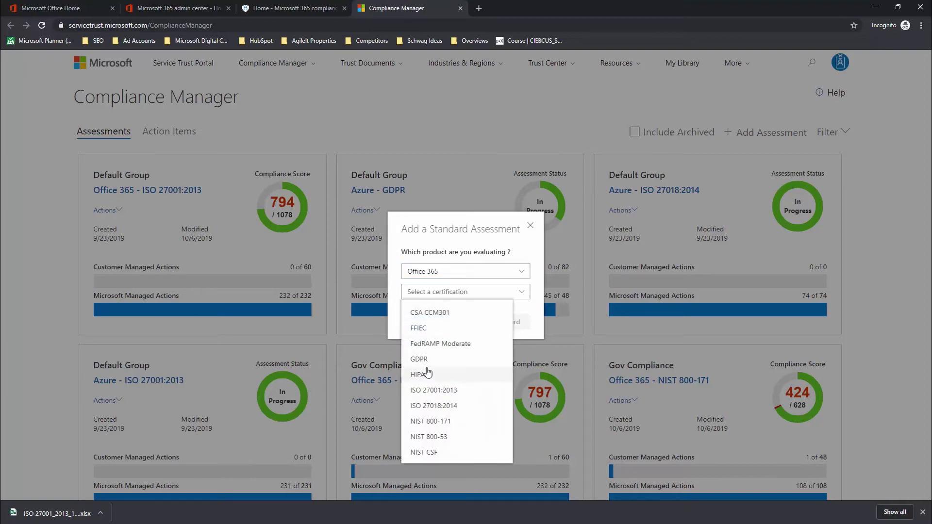
click(430, 344)
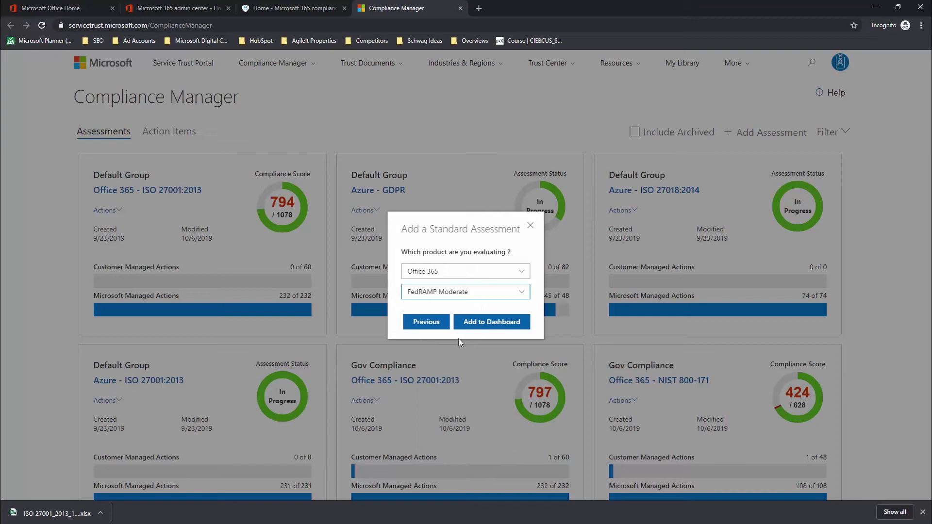
click(498, 323)
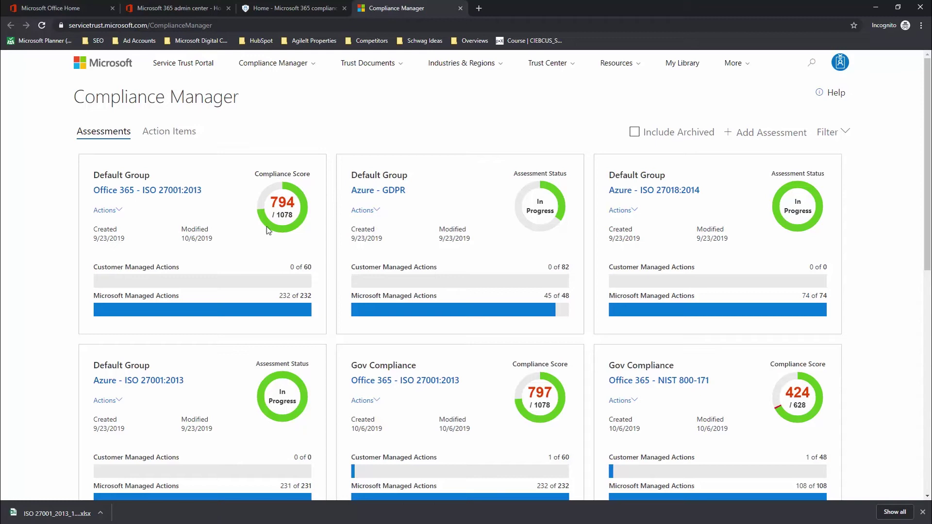
scroll(267, 359, down, 5)
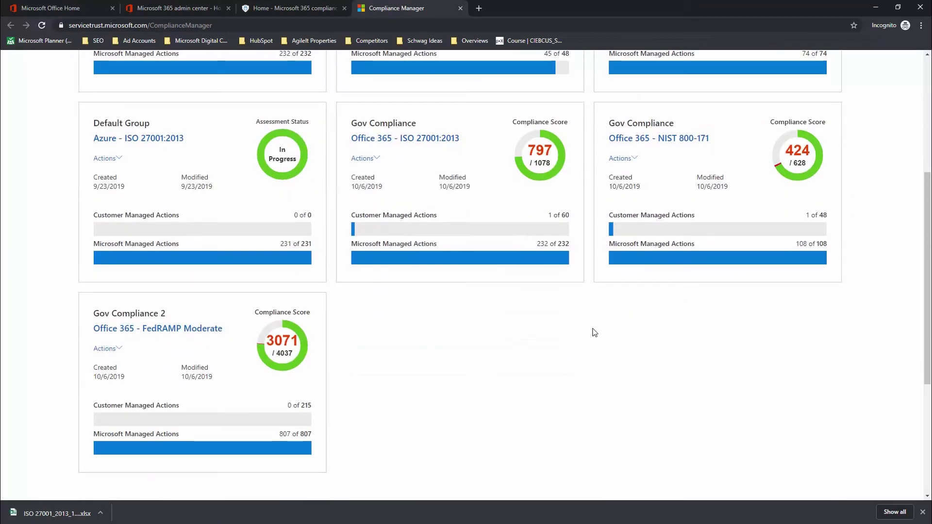
scroll(418, 354, up, 1)
scroll(200, 388, down, 1)
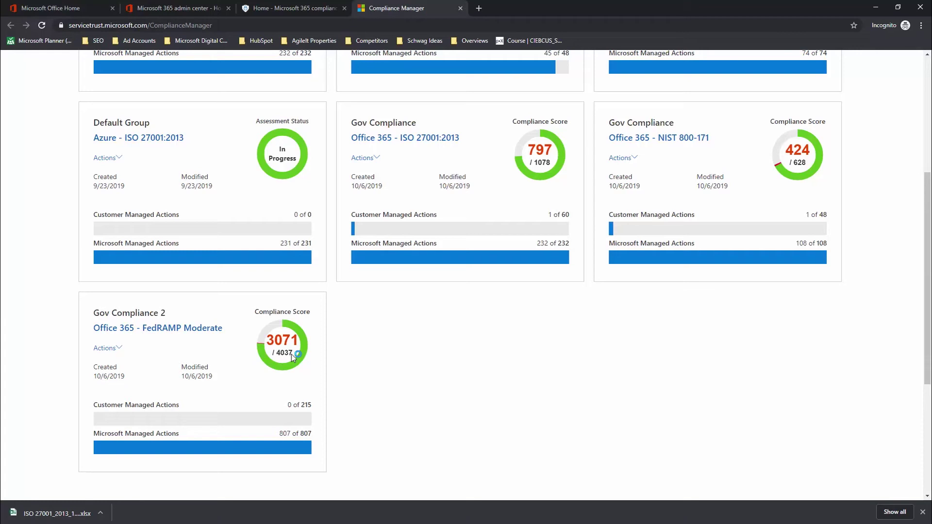
Open the Office 365 - FedRAMP Moderate assessment and expand its in-scope Office 365 cloud services
click(195, 328)
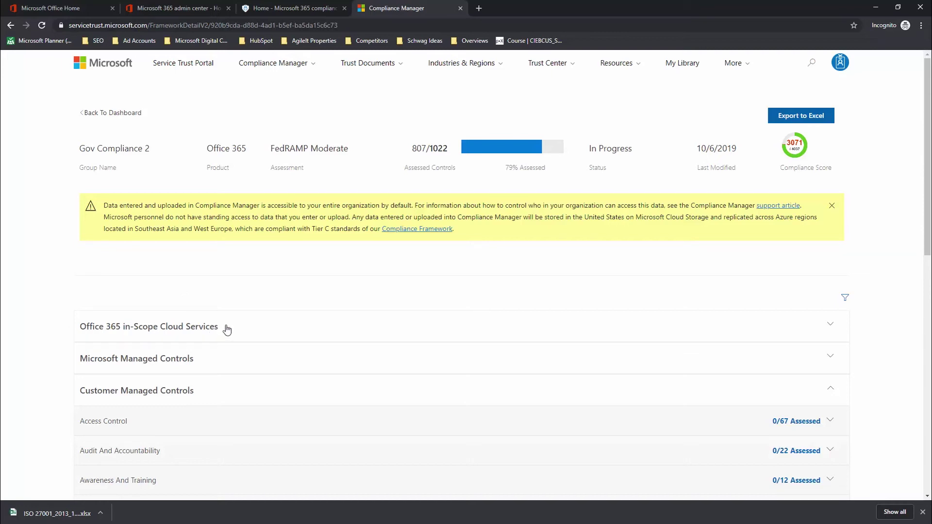
click(831, 325)
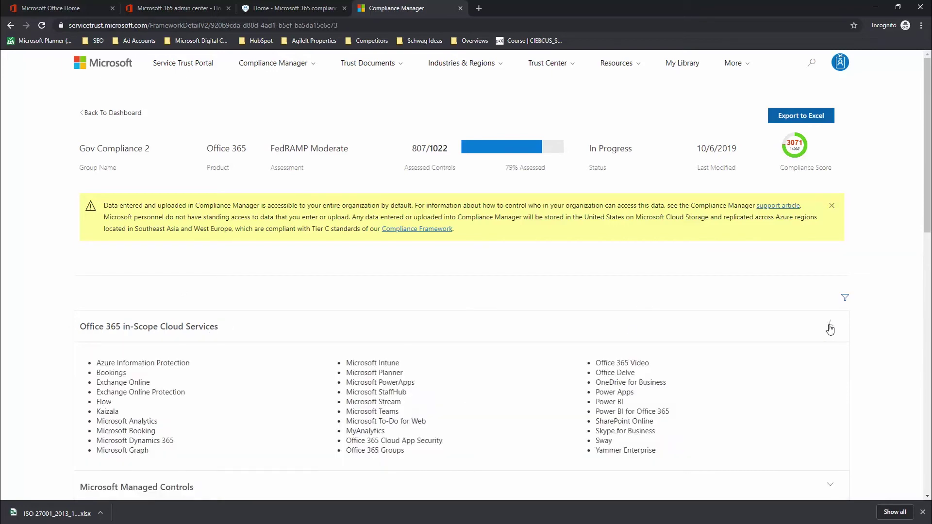
scroll(358, 266, down, 4)
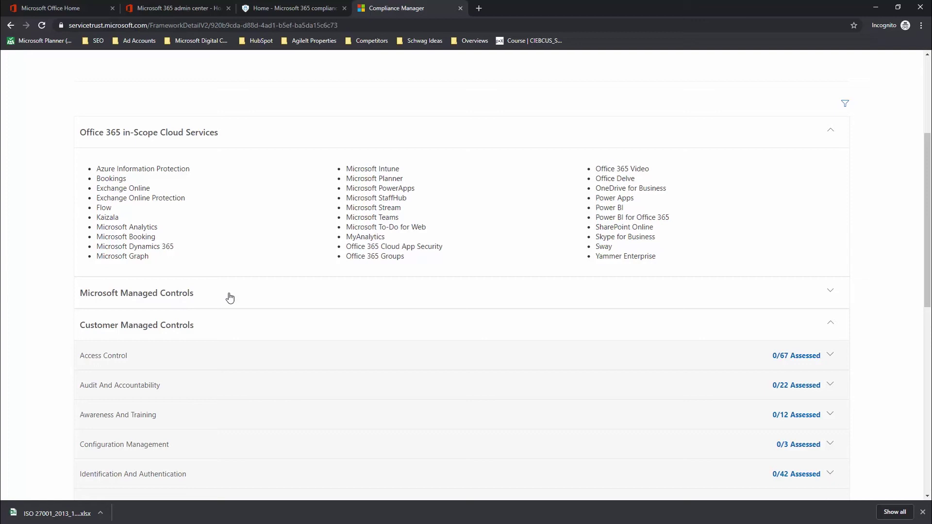
click(829, 295)
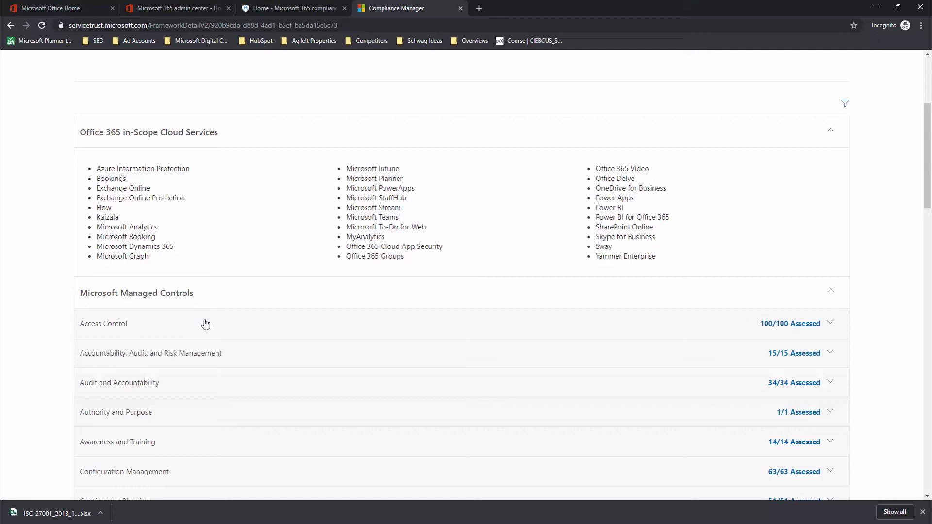
click(831, 323)
scroll(341, 301, down, 3)
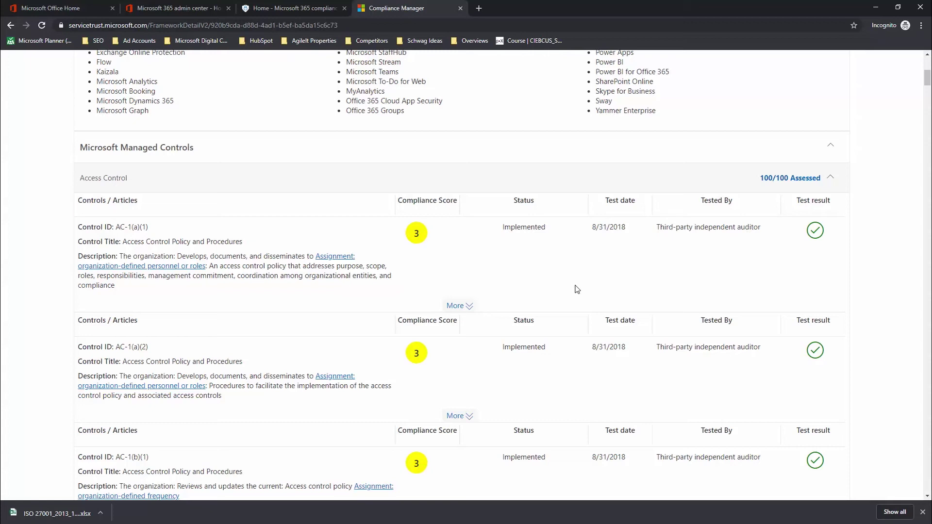
click(456, 307)
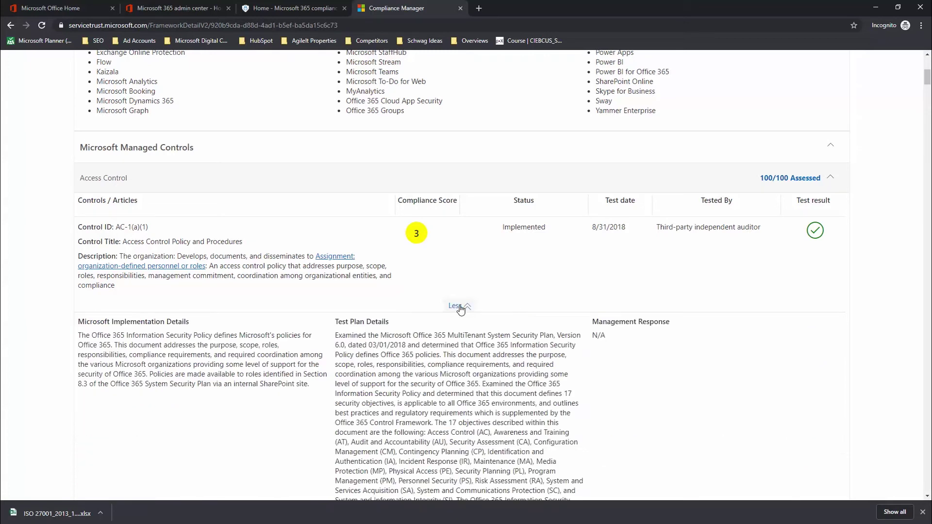
scroll(460, 309, down, 3)
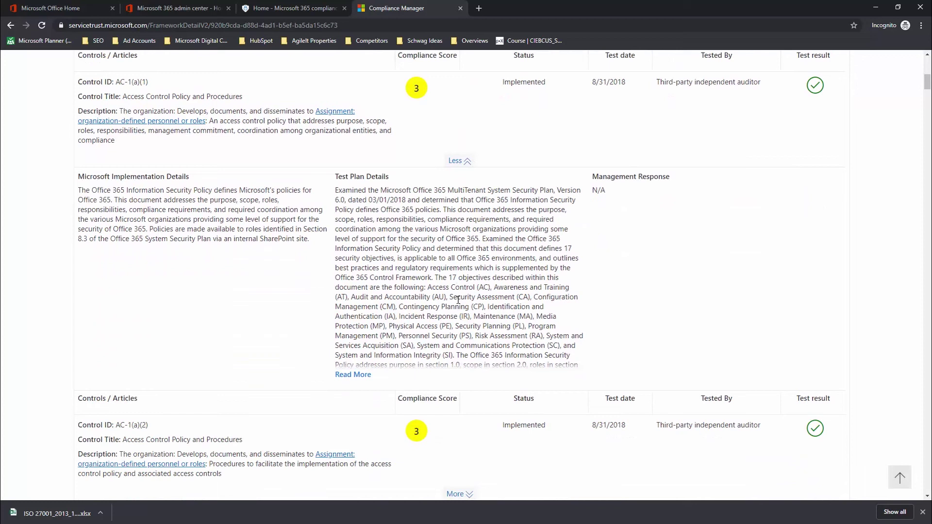
click(351, 375)
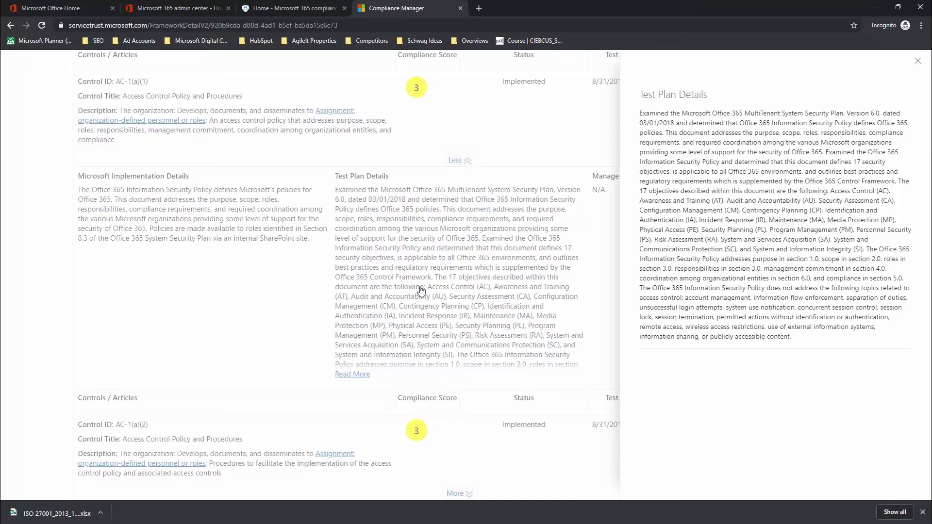
click(918, 61)
scroll(502, 339, up, 6)
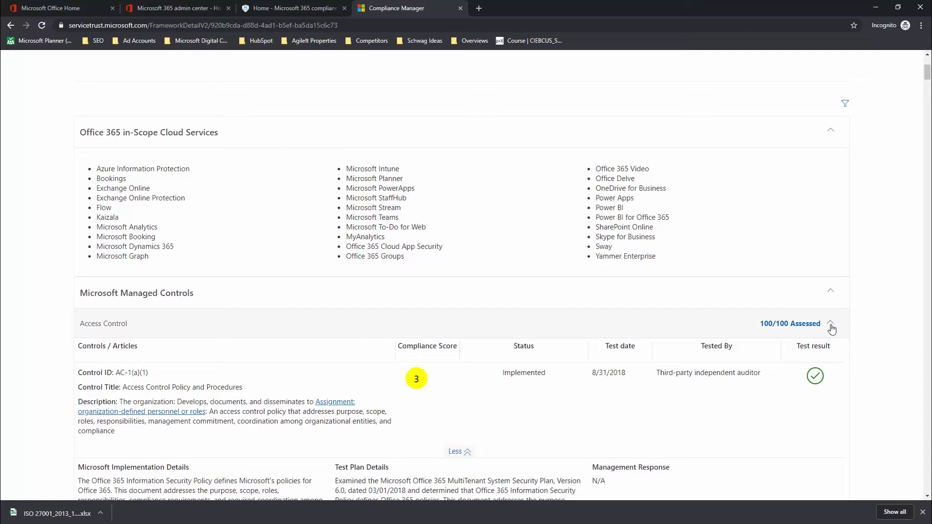
Collapse Microsoft Managed Controls and expand the customer-managed Access Control controls (0/67 assessed)
click(832, 293)
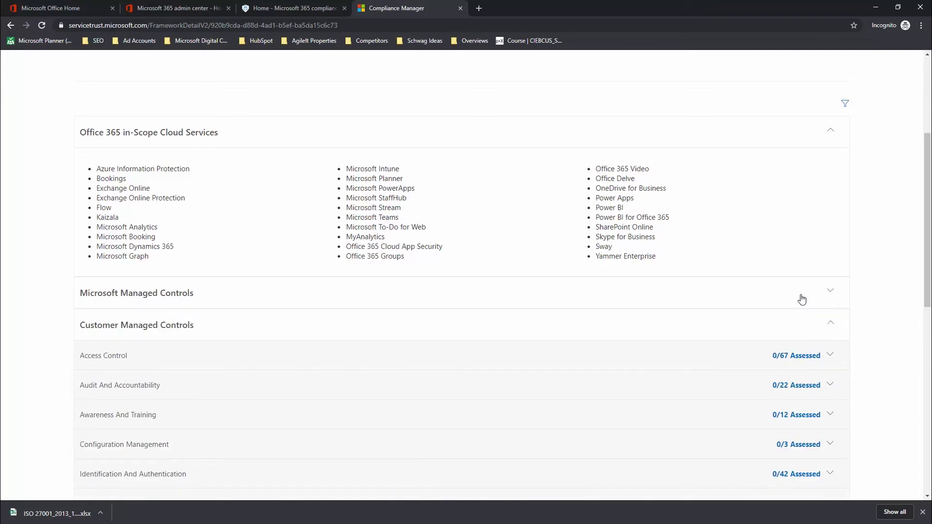
scroll(741, 297, down, 4)
scroll(737, 298, up, 3)
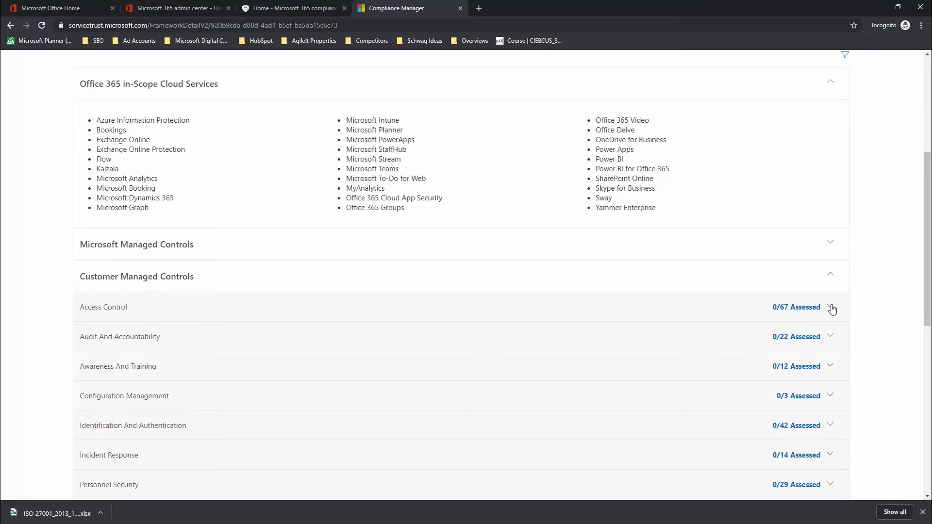
click(435, 306)
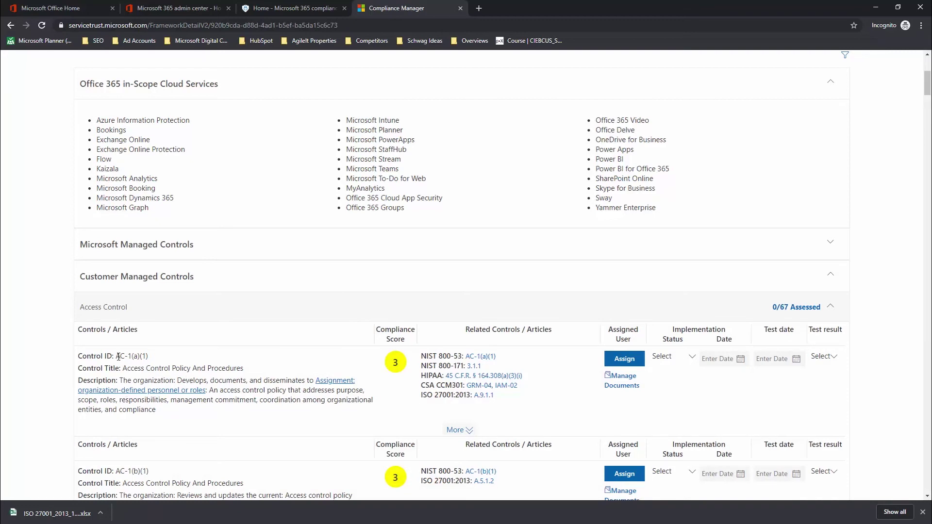
Expand control AC-1(a)(1) and read its full Customer Actions guidance in the side panel
scroll(230, 361, down, 1)
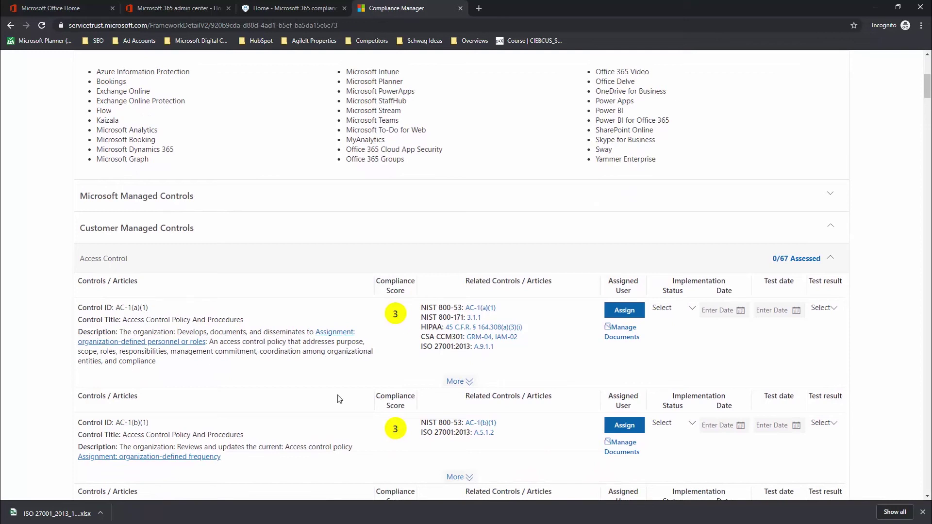
click(456, 382)
scroll(262, 337, down, 3)
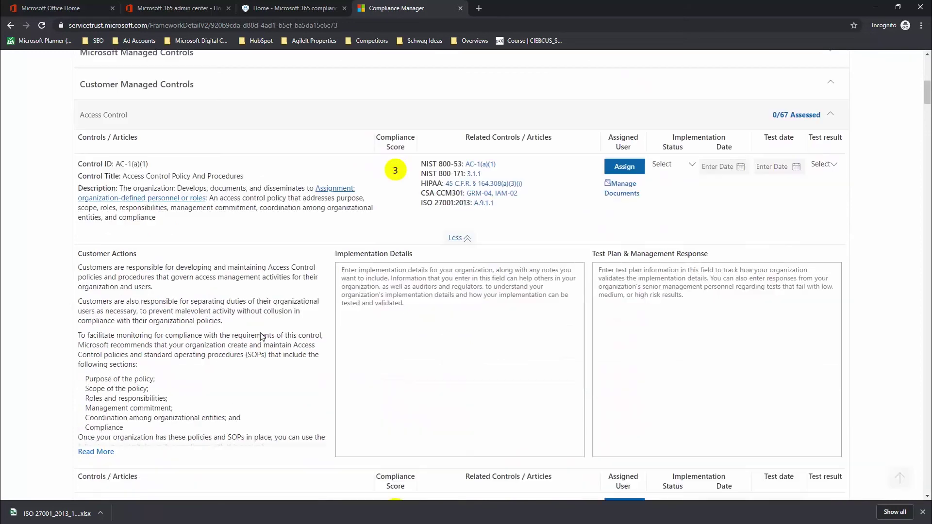
scroll(262, 336, down, 1)
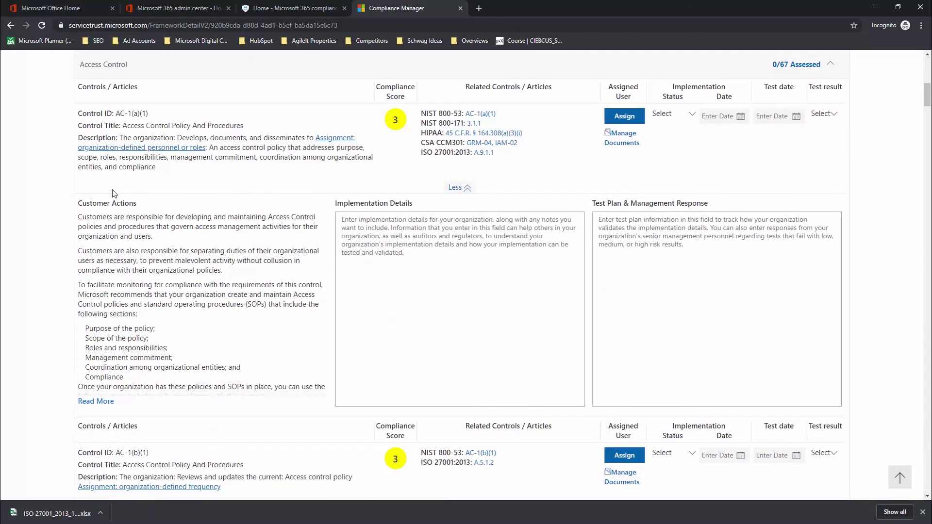
click(93, 402)
scroll(910, 285, down, 5)
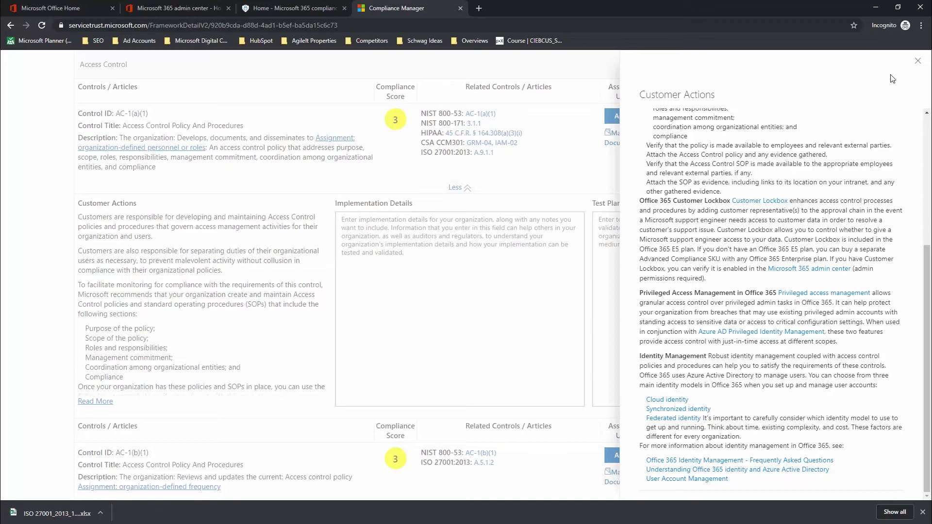
click(918, 62)
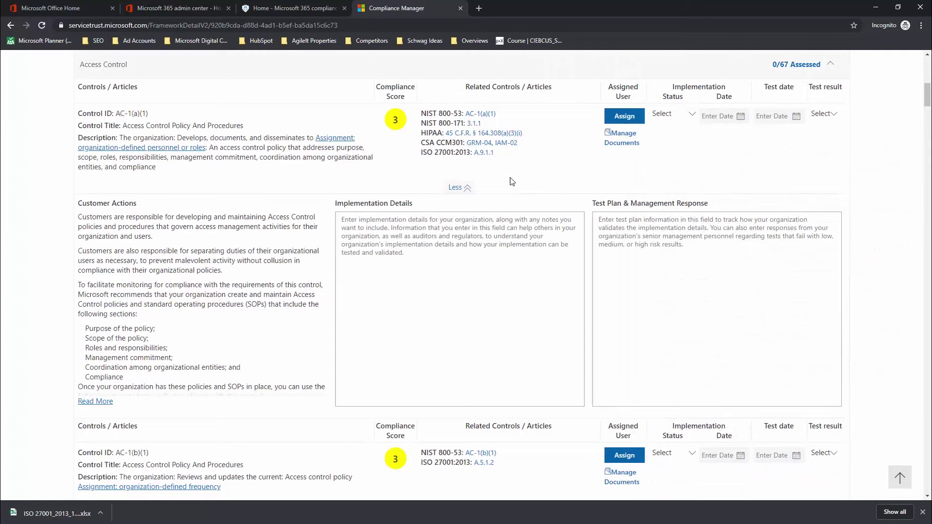
Assign AC-1(a)(1) to the responsible colleague at High priority with the note 'Do it fast!'
click(625, 116)
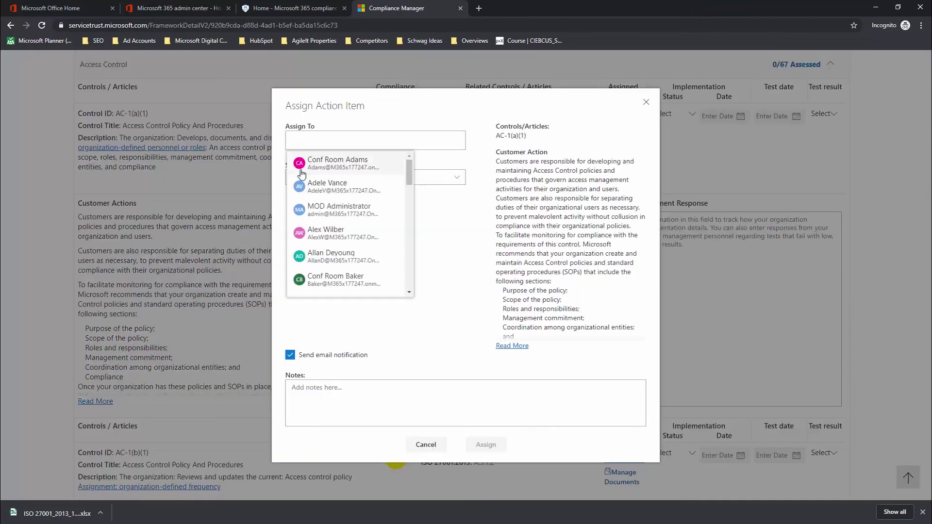
click(327, 261)
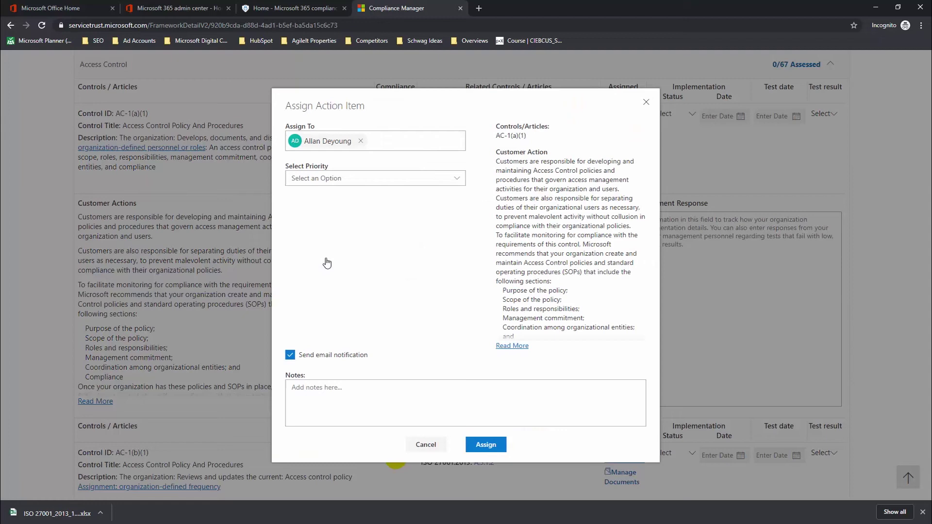
click(356, 181)
click(307, 232)
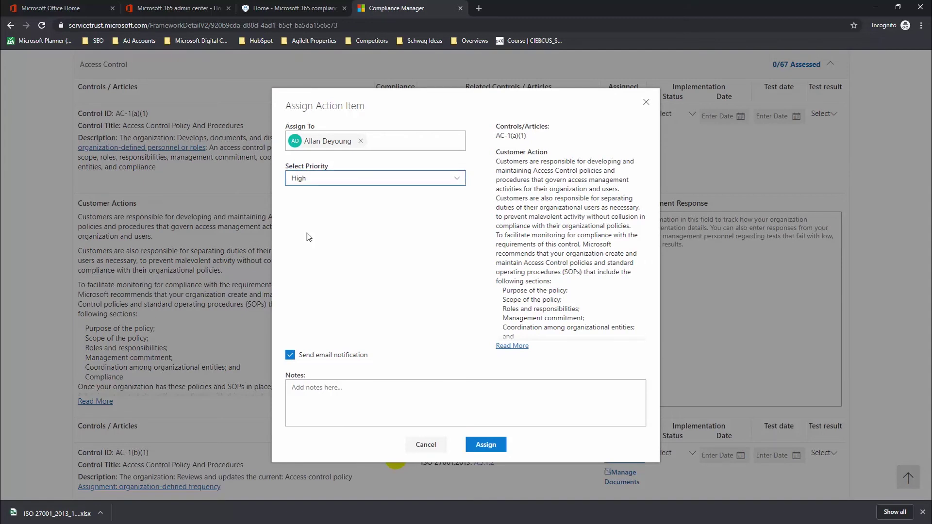
click(345, 387)
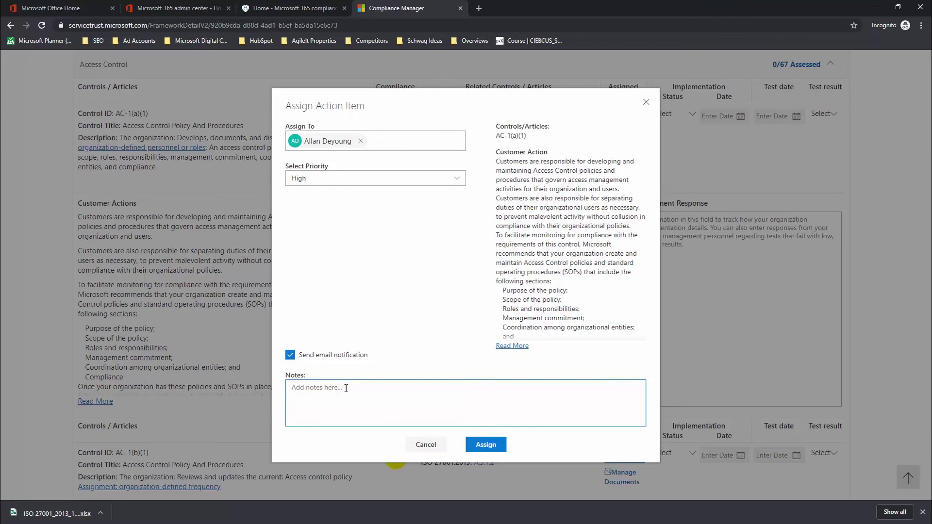
click(346, 388)
text(Do it fast!)
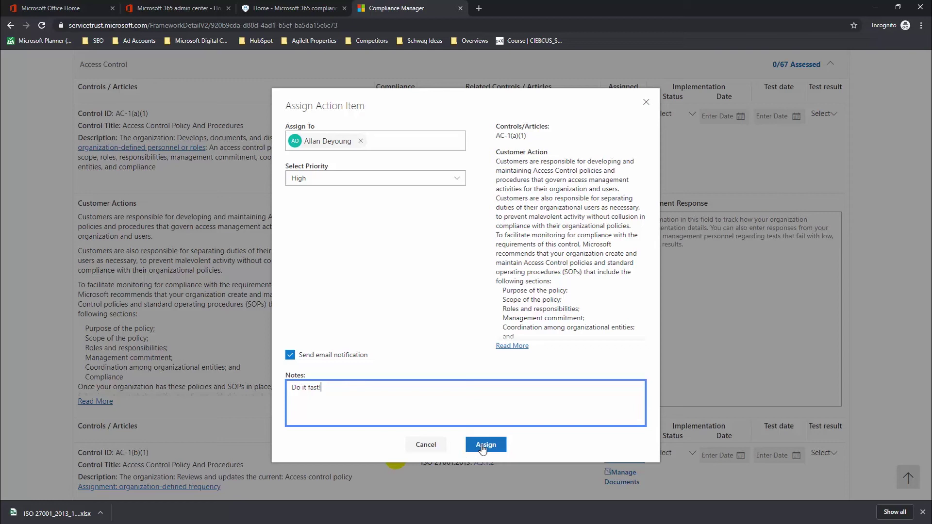
click(482, 445)
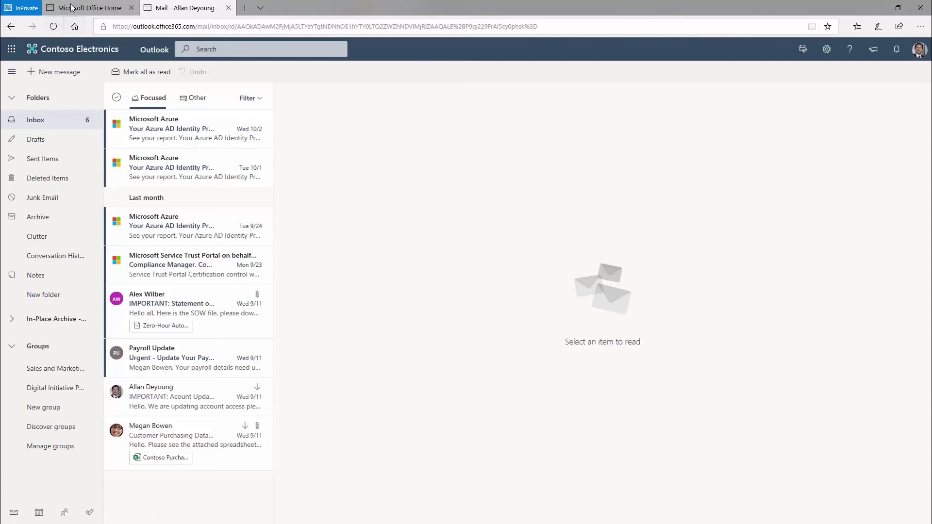
Read the Service Trust Portal email about the Compliance Manager assignment
click(180, 264)
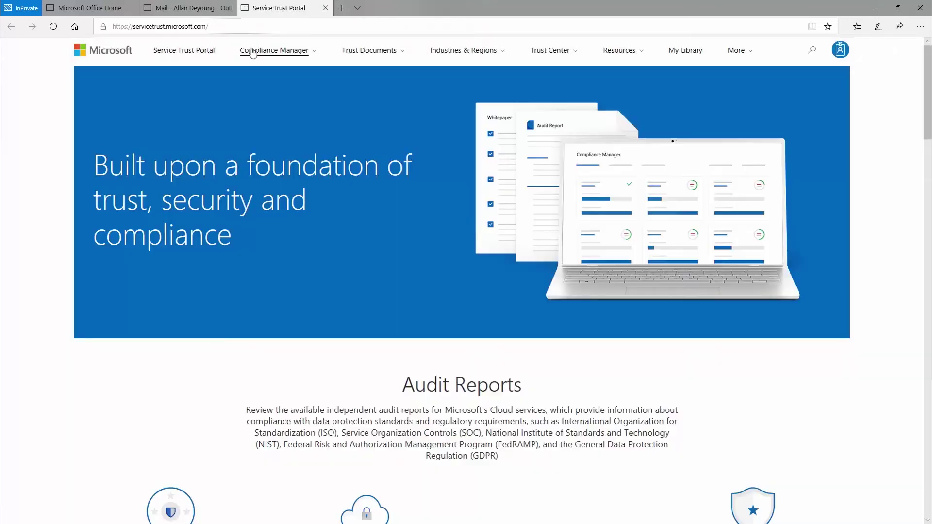
Go to classic Compliance Manager, open Gov Compliance 2's FedRAMP Moderate assessment and expand Access Control
click(254, 52)
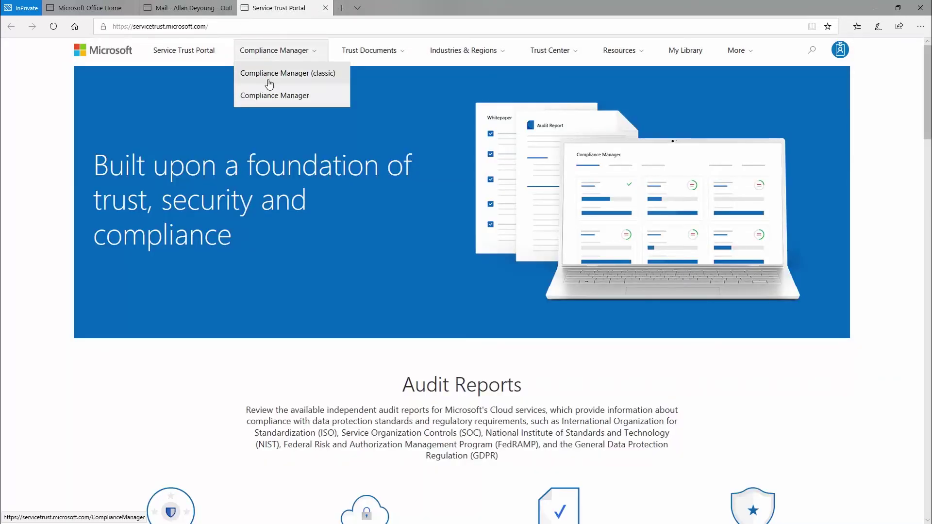
click(272, 77)
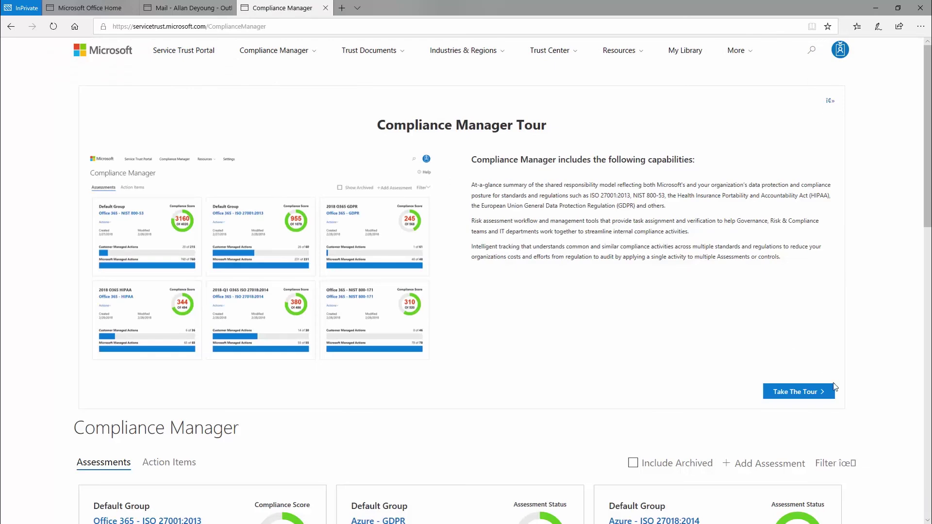
scroll(399, 376, down, 6)
scroll(399, 327, down, 3)
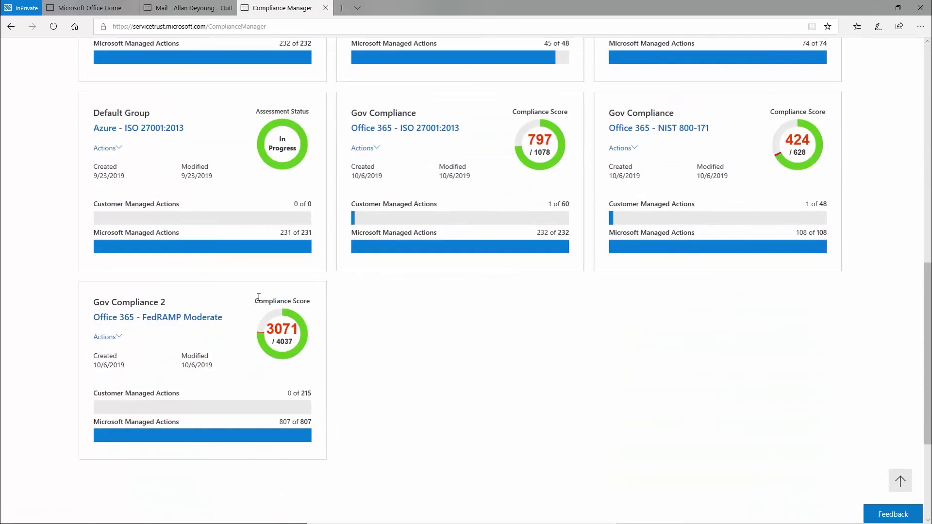
click(132, 339)
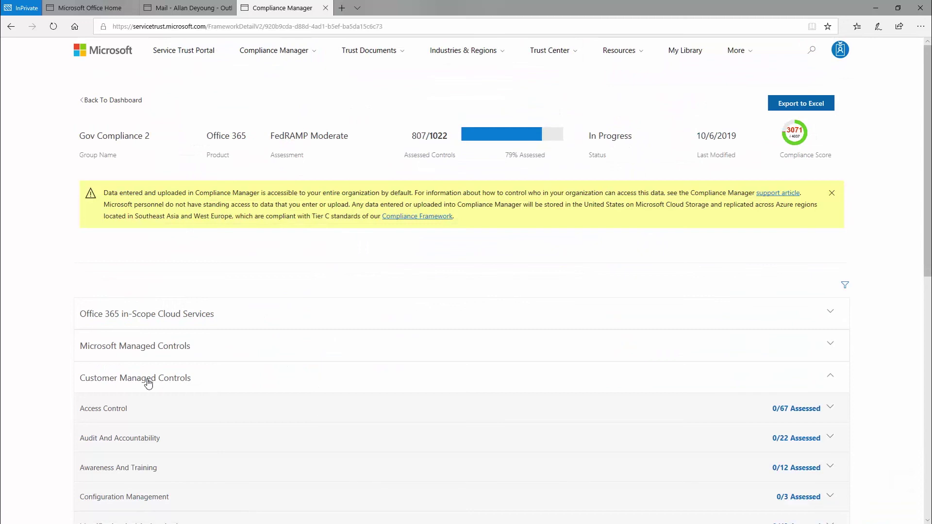
click(115, 411)
scroll(750, 315, down, 3)
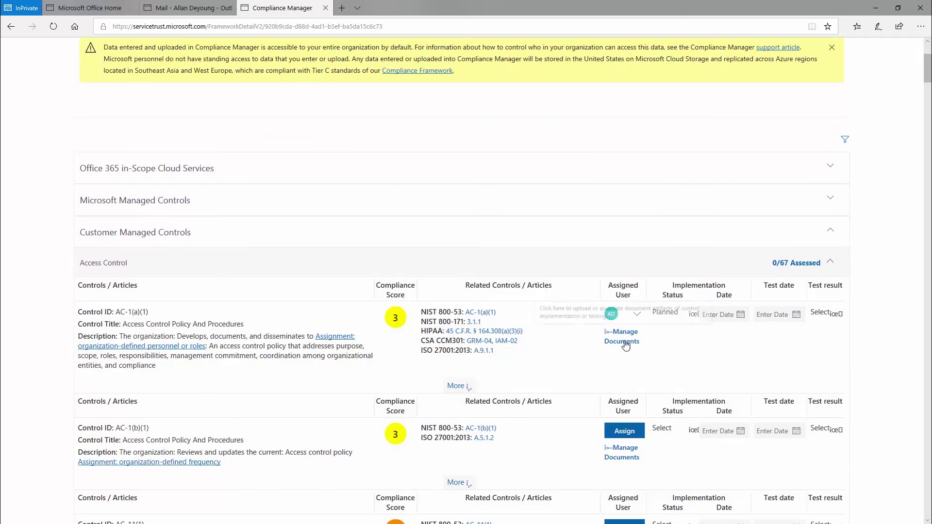
Mark AC-1(a)(1) Implemented, implementation and test dates 10/6/2019, test result Passed
mouse_move(689, 319)
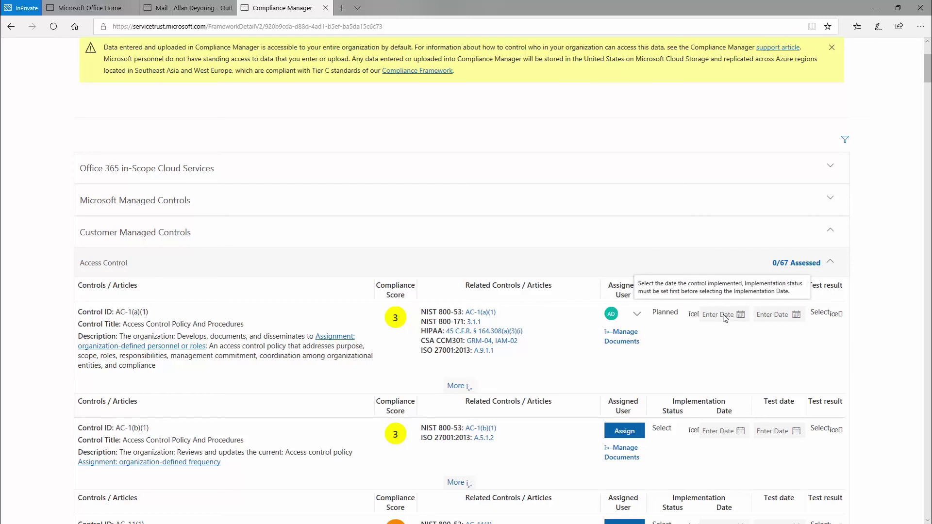
click(641, 314)
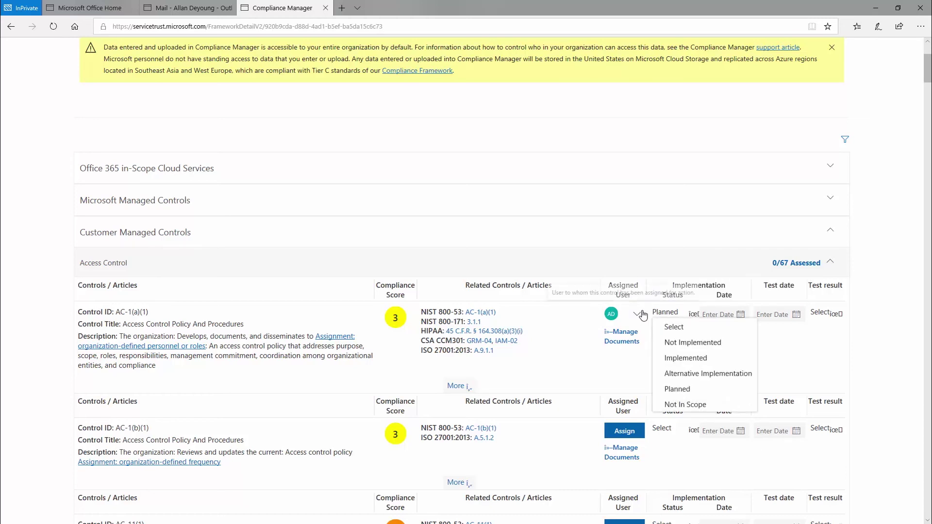
click(705, 360)
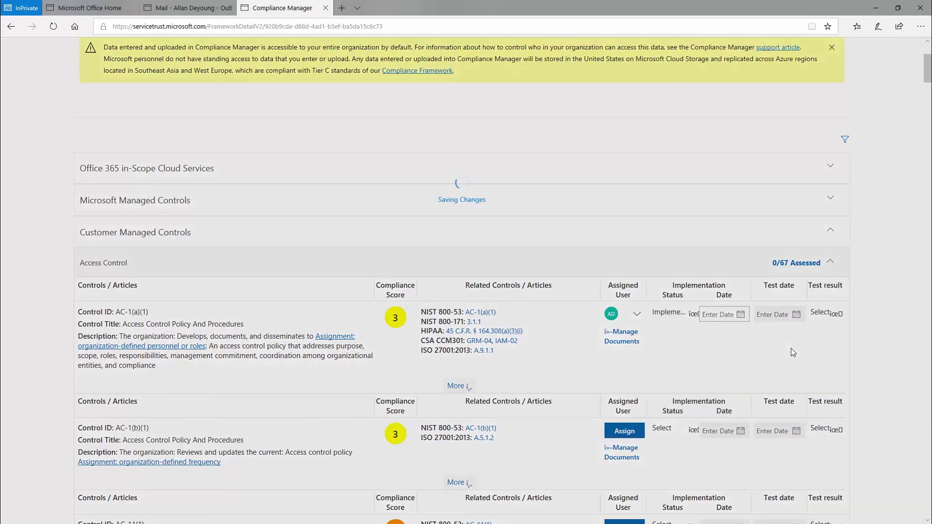
click(733, 317)
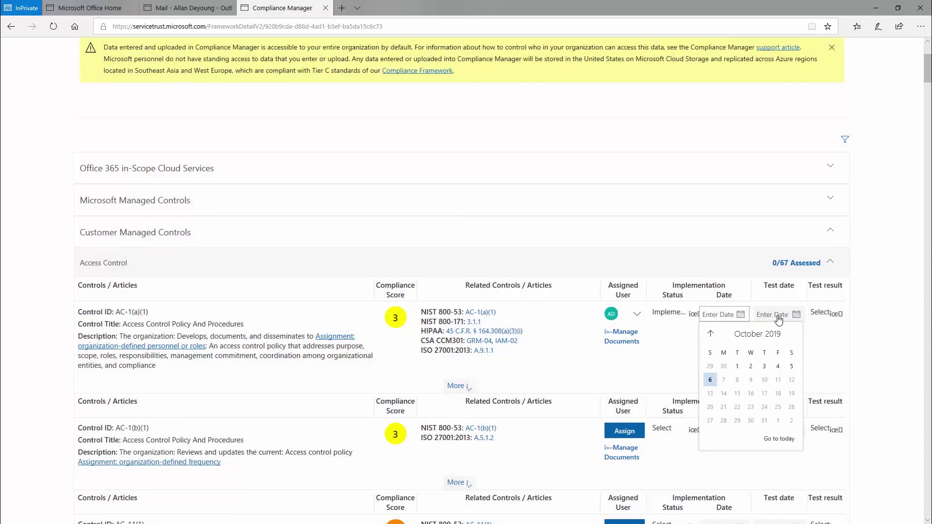
click(778, 320)
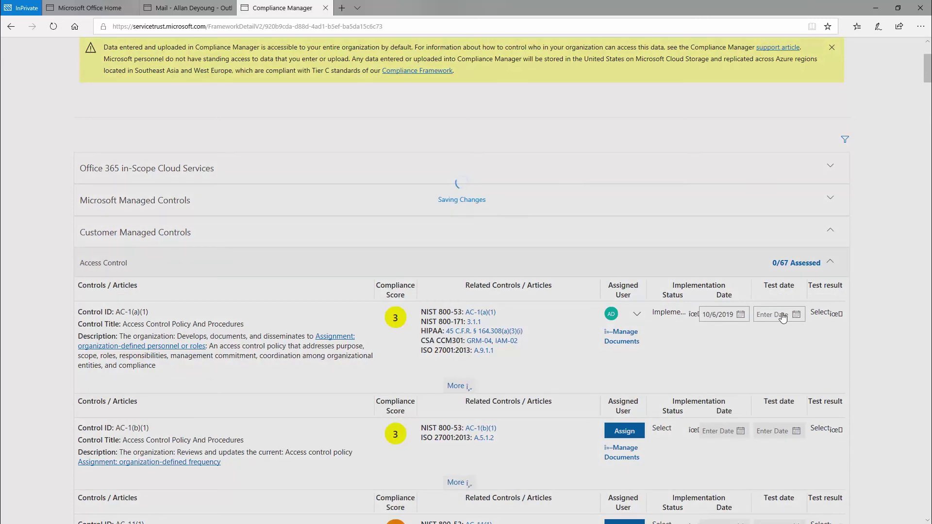
click(781, 316)
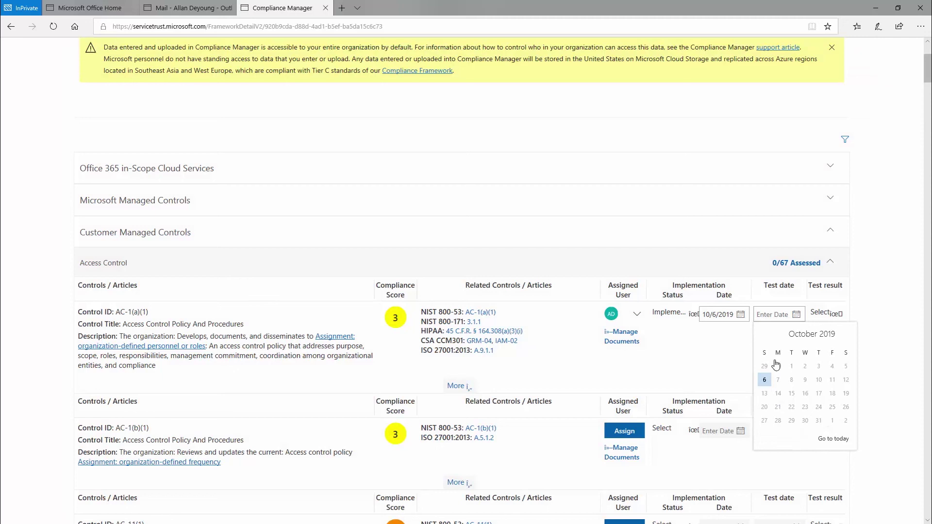
click(817, 316)
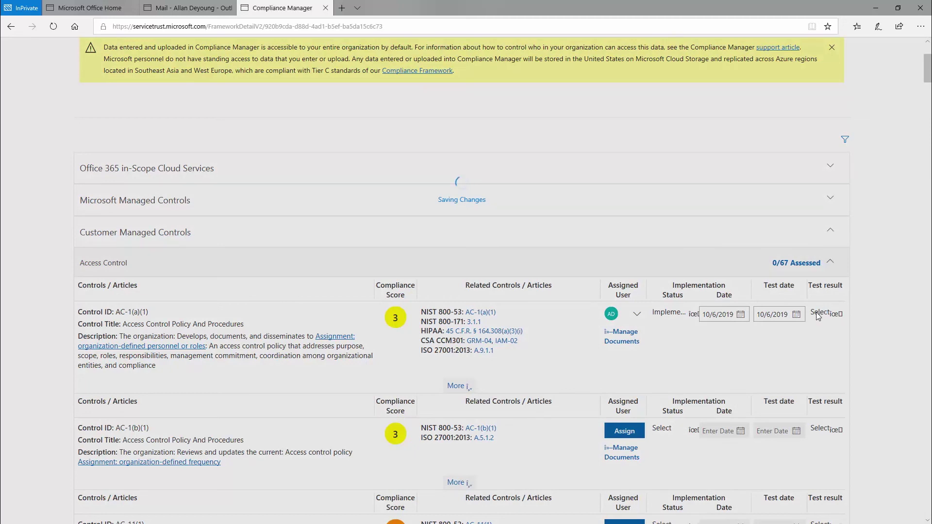
click(818, 315)
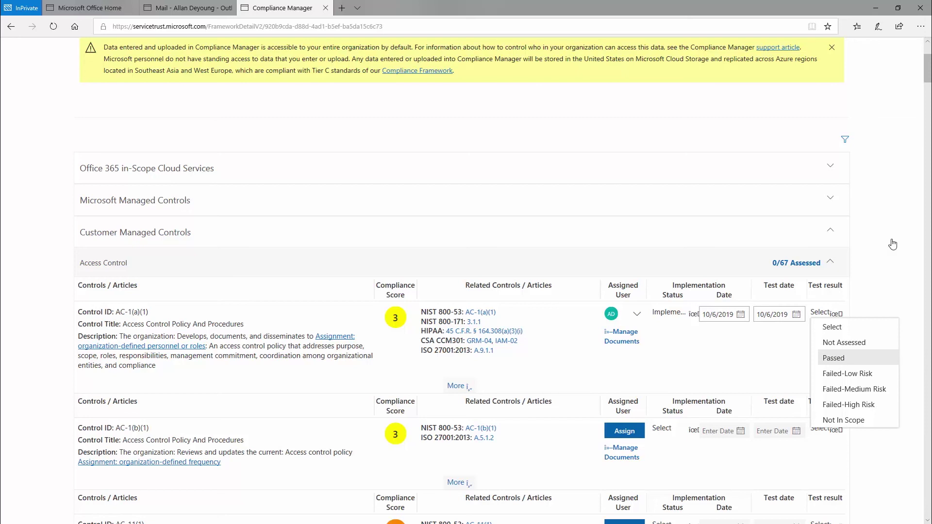
click(837, 359)
scroll(881, 196, up, 3)
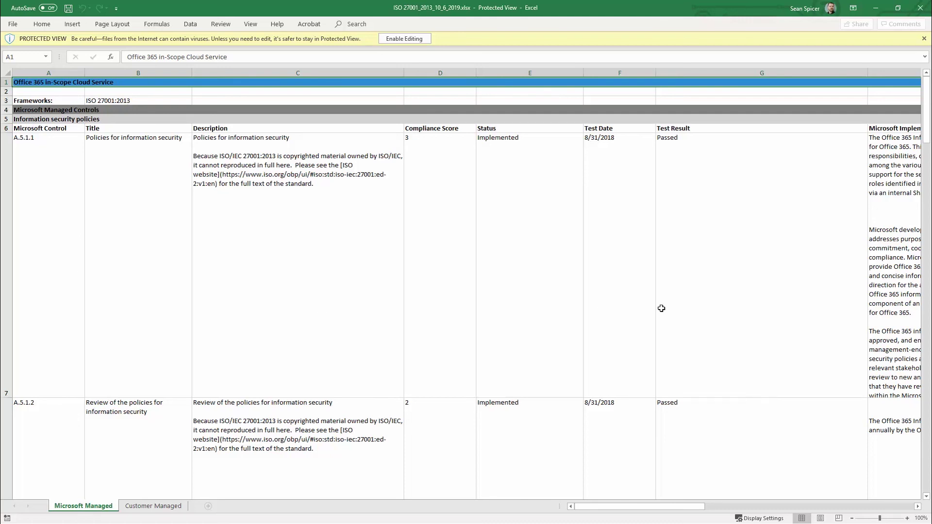
AutoFit the Test Result column G, then check cell G7 on the Customer Managed sheet
double_click(867, 73)
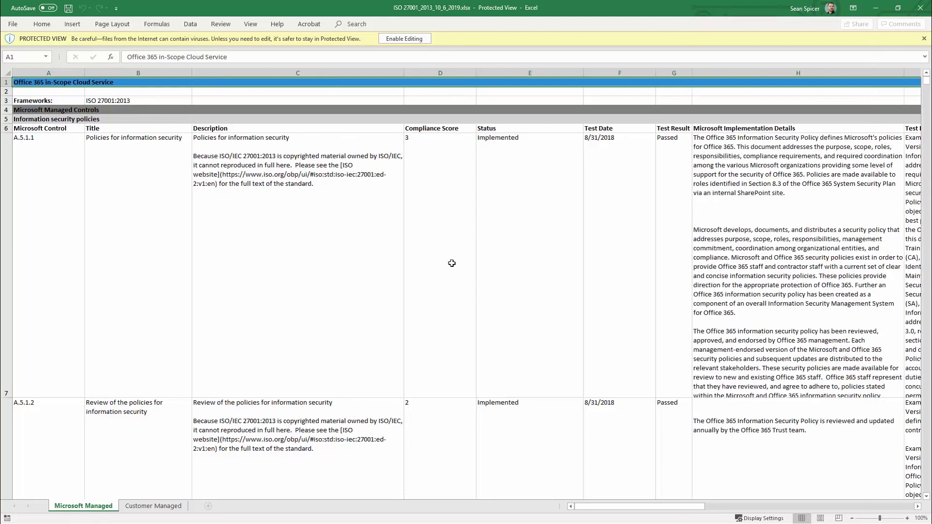
click(153, 507)
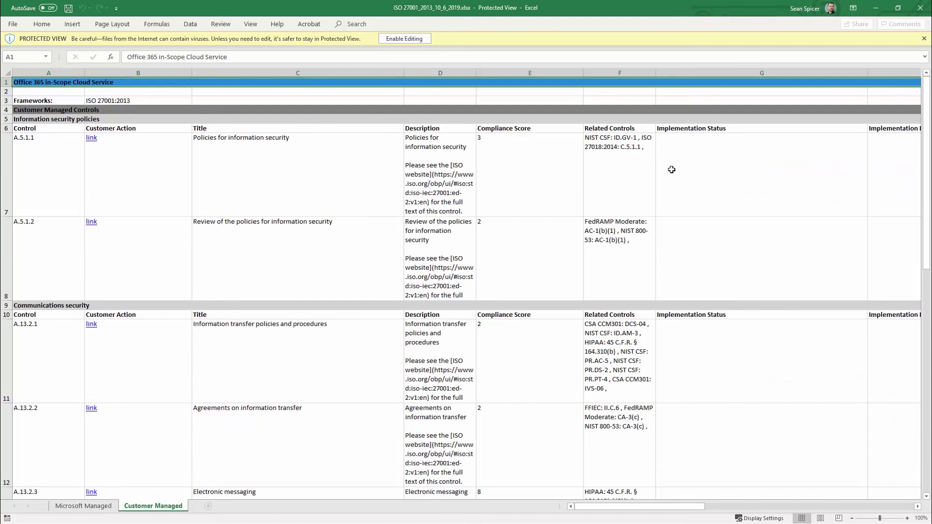
click(710, 172)
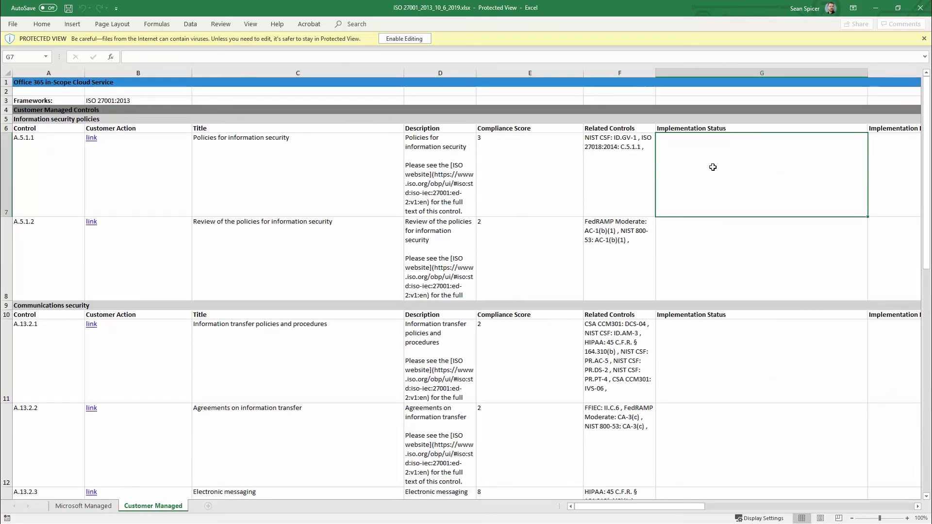